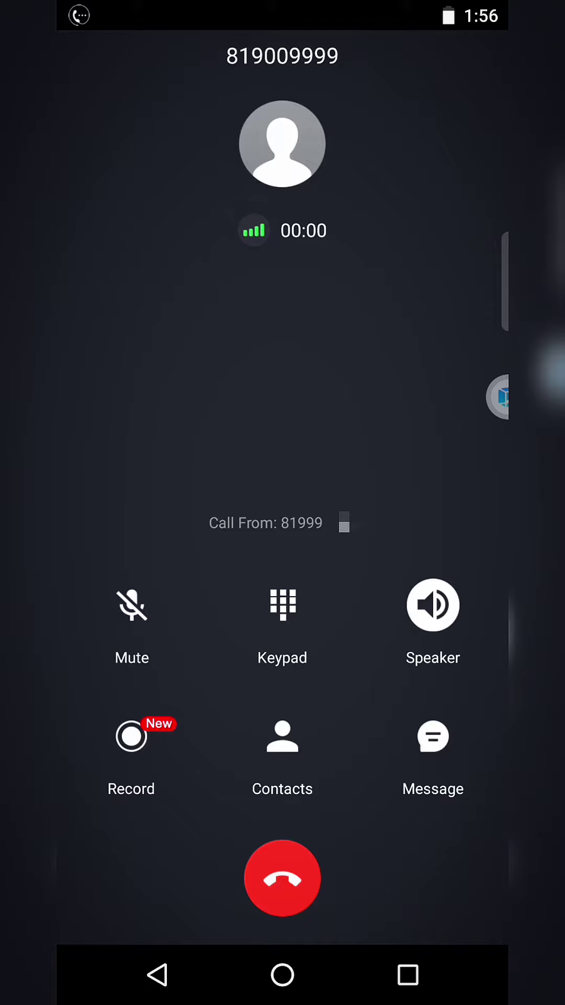
left_click(283, 621)
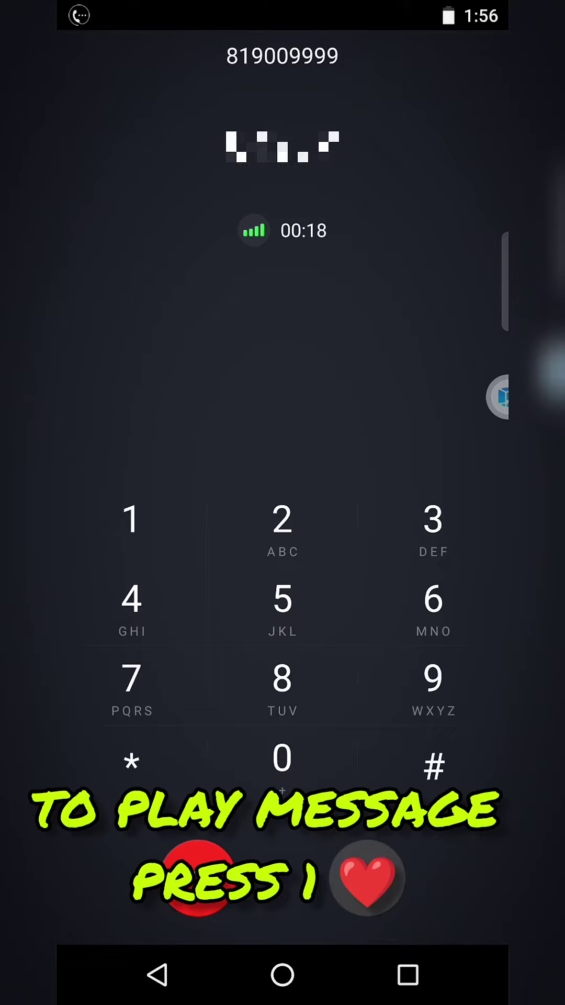
Key 1 then * into the voicemail menu and close the Low Balance popup.
left_click(131, 519)
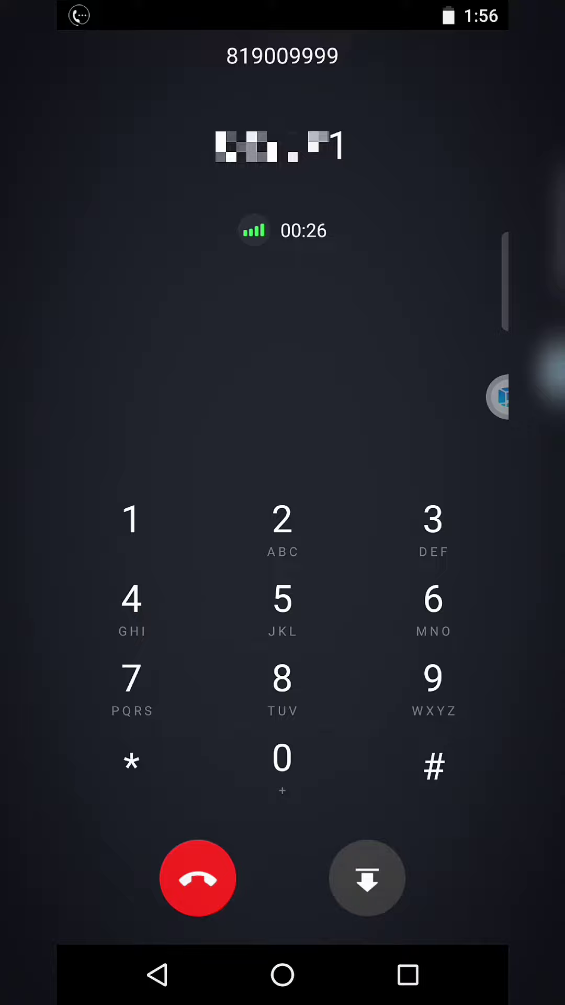
left_click(131, 759)
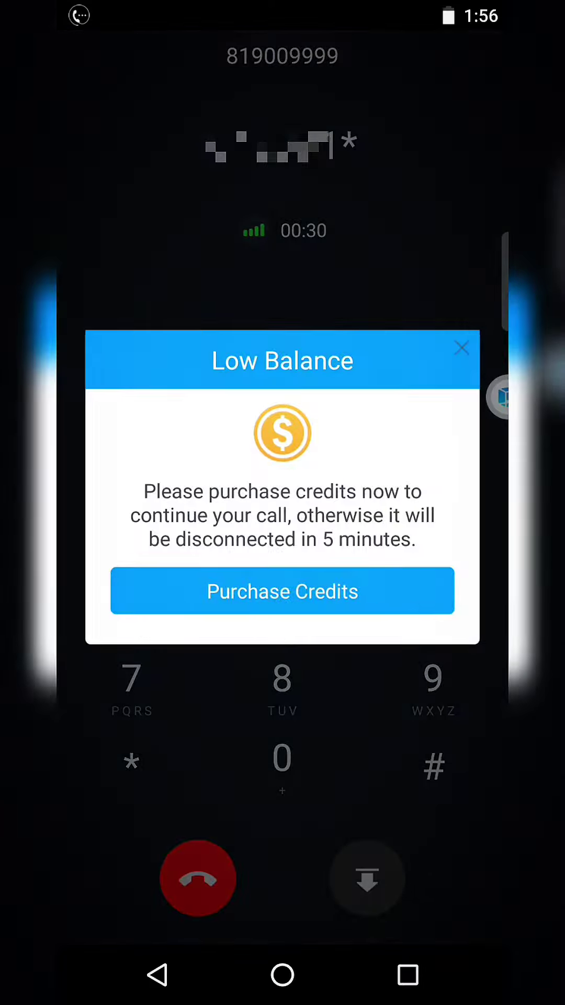
left_click(461, 345)
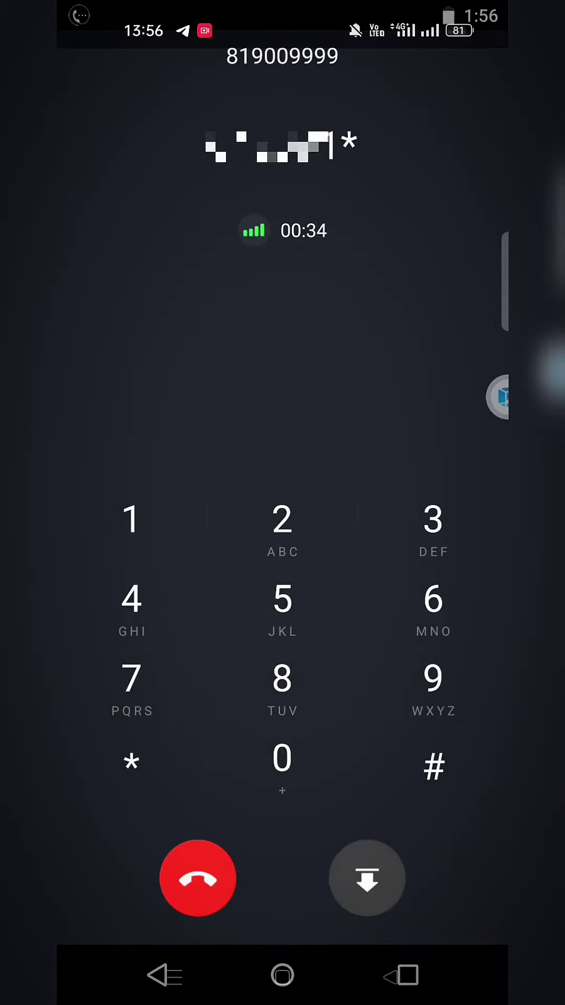
left_click(210, 980)
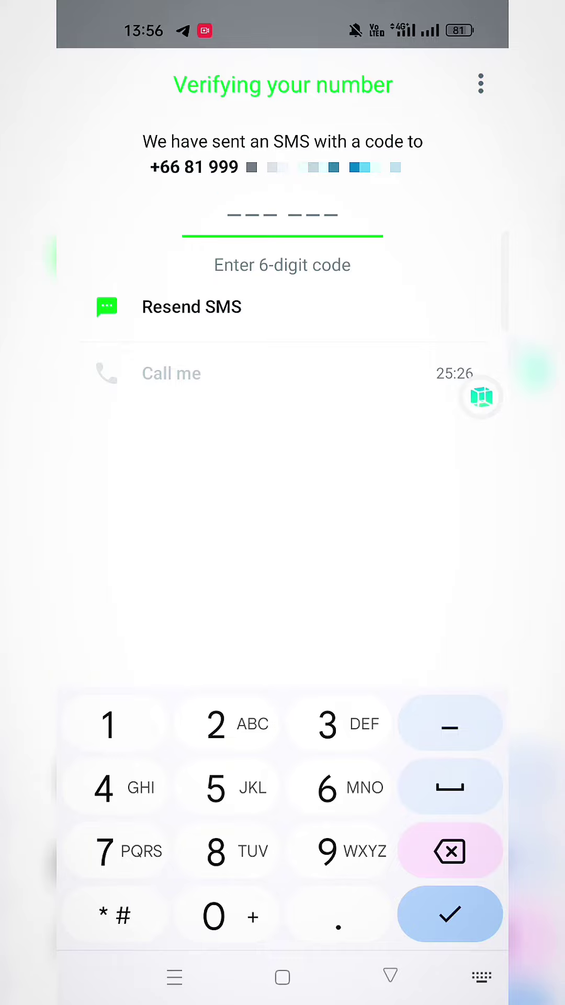
left_click(126, 787)
type("49")
left_click(352, 850)
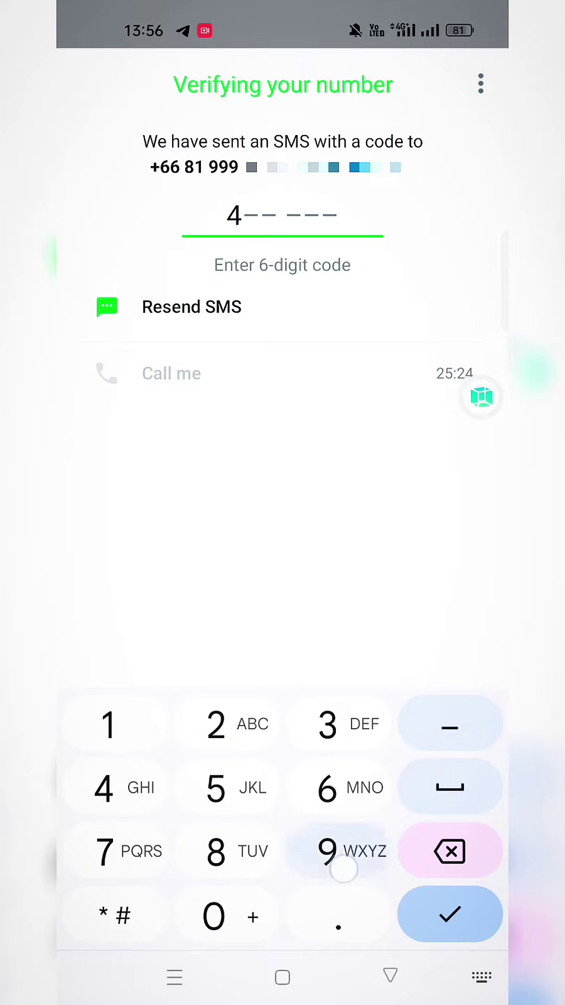
left_click(126, 851)
type("2")
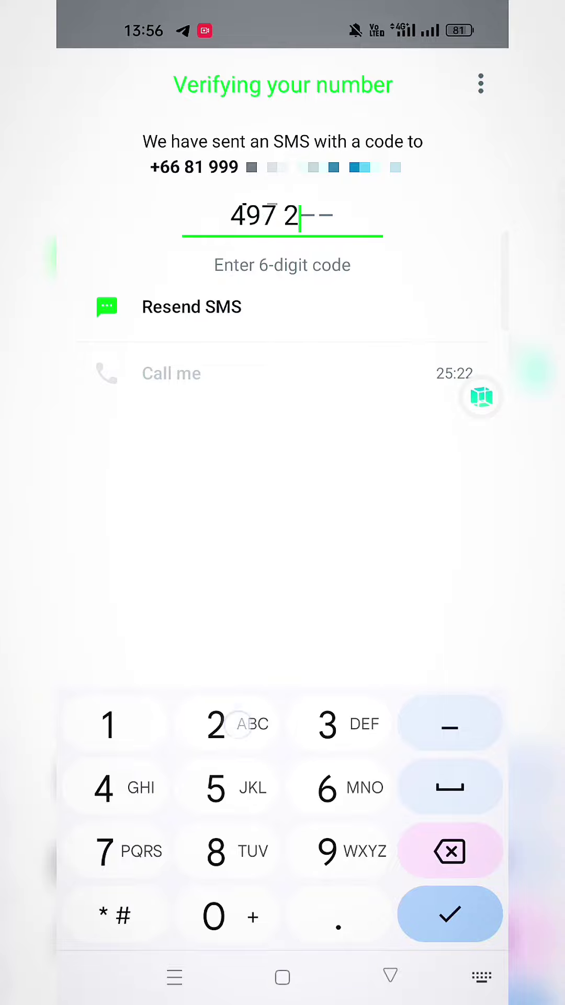
type("51")
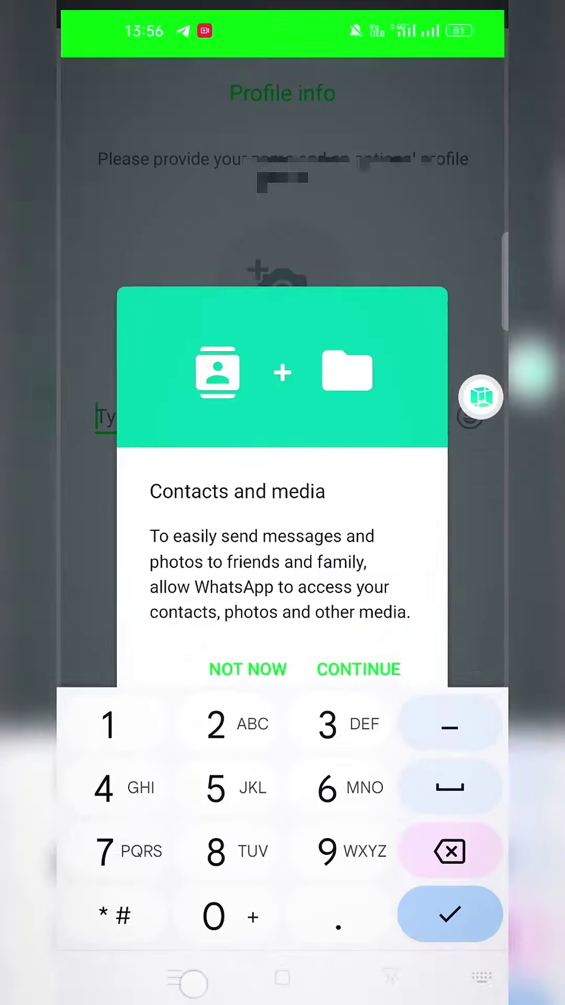
Return to the voicemail call from Recents and key 3334 to delete the message.
left_click(175, 976)
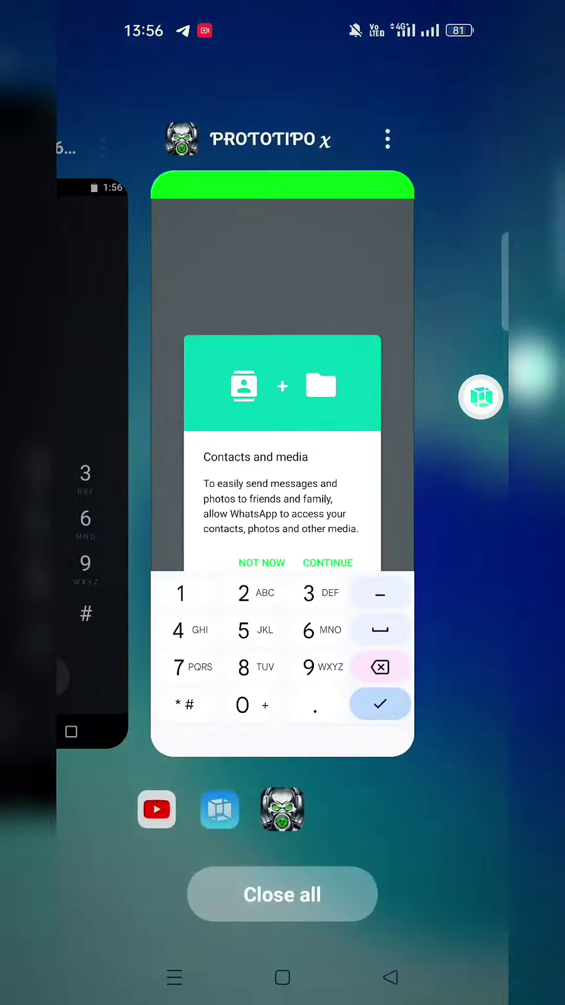
left_click(92, 470)
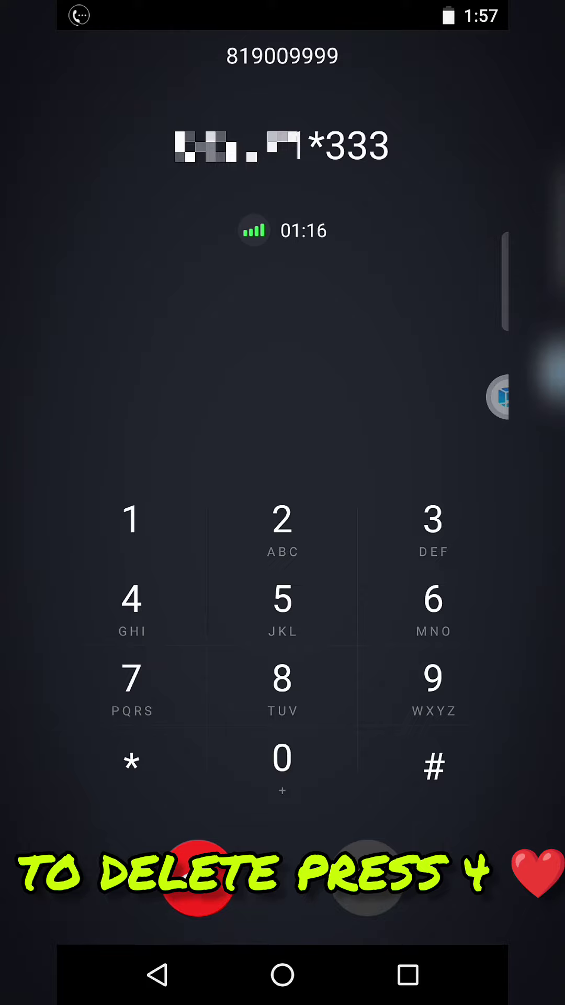
left_click(131, 608)
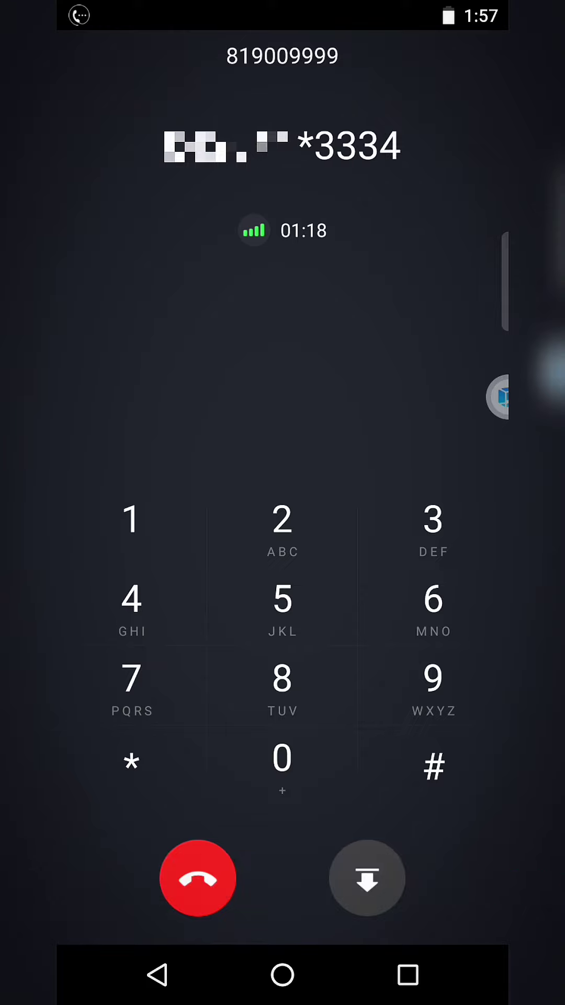